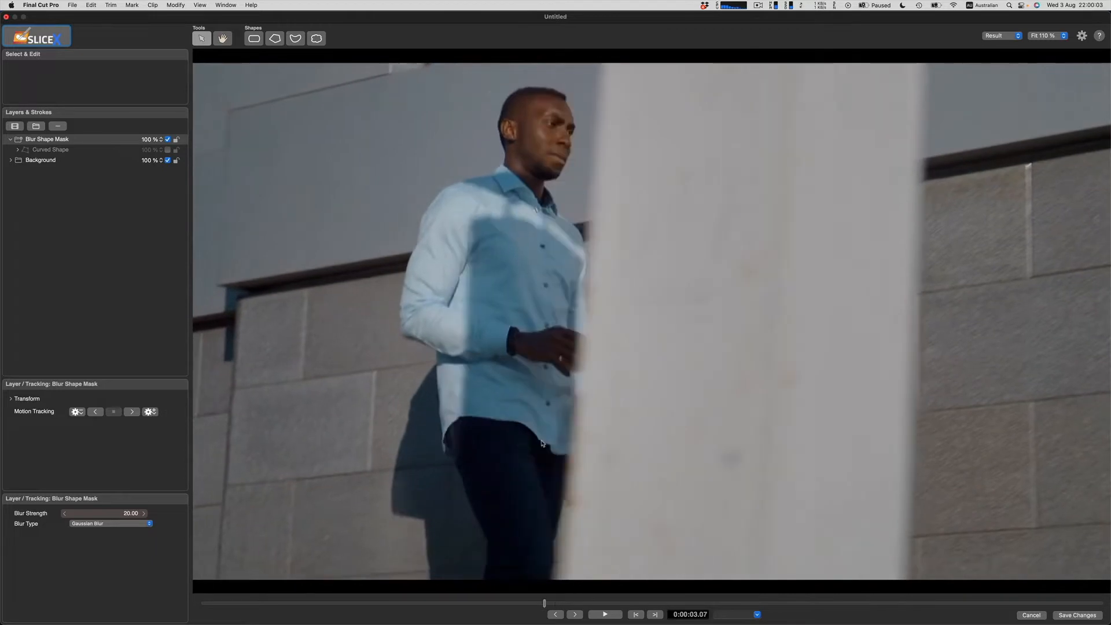
- At the start of the clip, set the blur strength of the Blur Shape Mask to 0
key("Home")
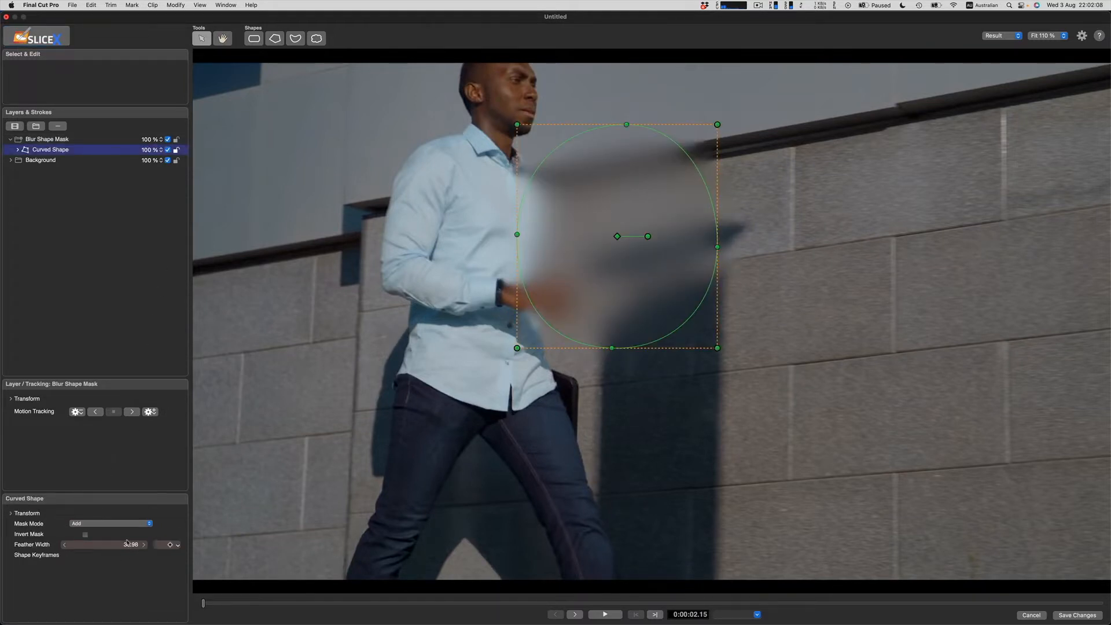
left_click(67, 141)
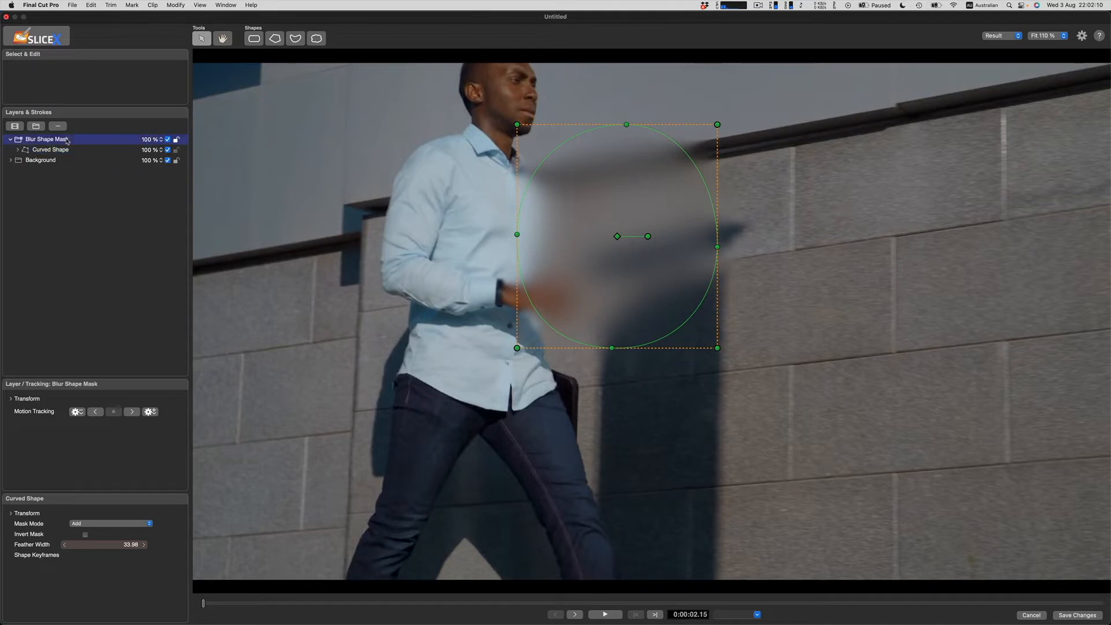
left_click_drag(134, 513, 41, 504)
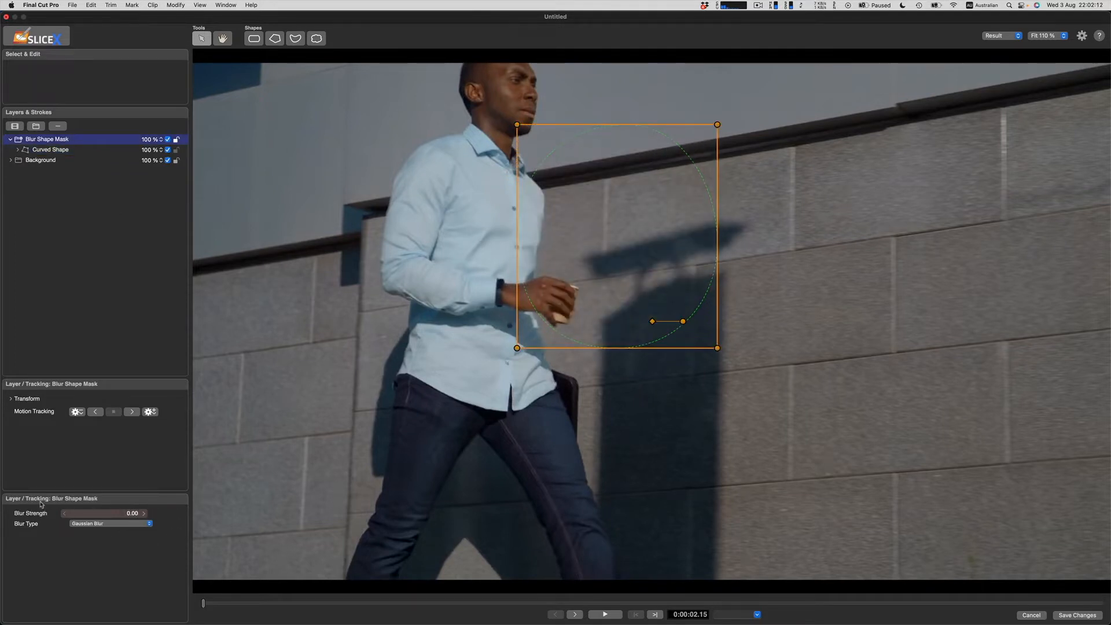
- Draw a closed polygon shape around the man's face on the first frame of the clip
left_click(275, 38)
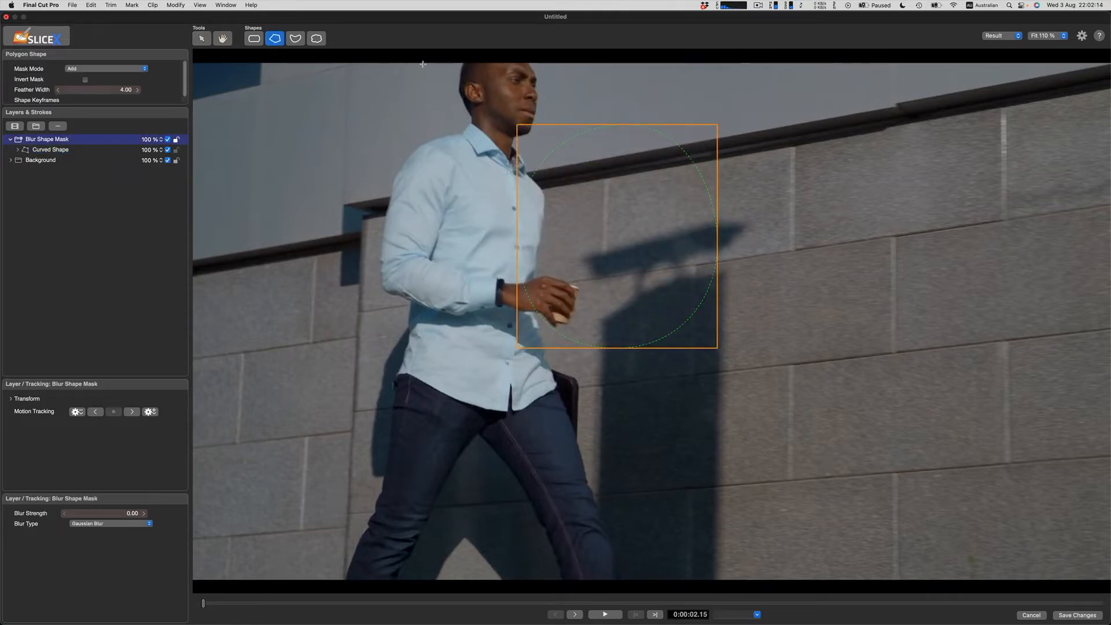
left_click(502, 69)
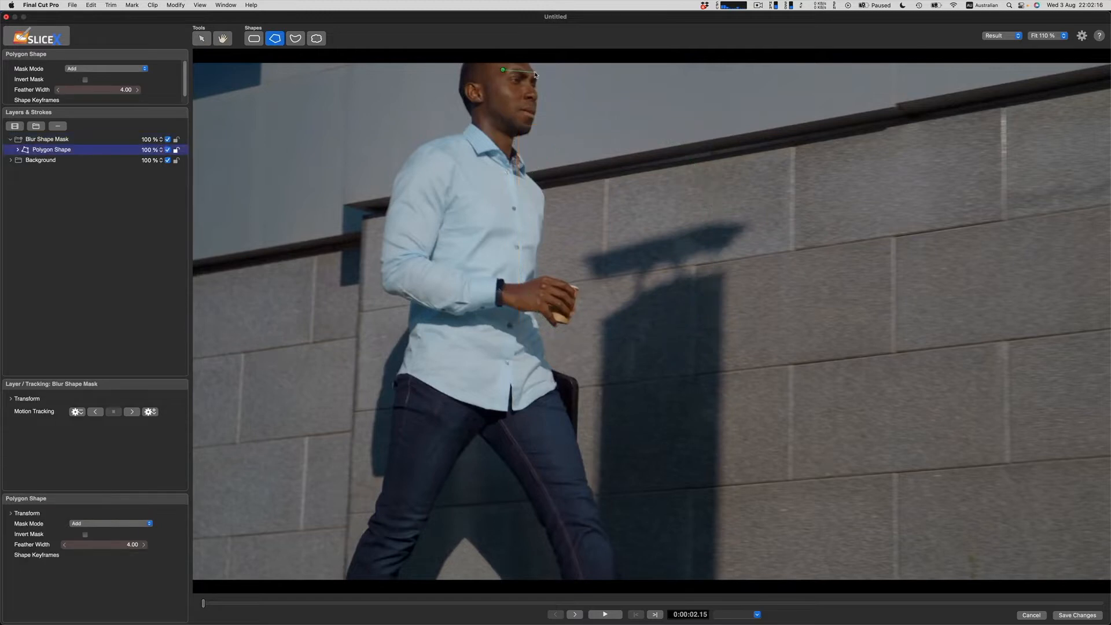
left_click(535, 71)
left_click(512, 138)
left_click(493, 107)
key("Return")
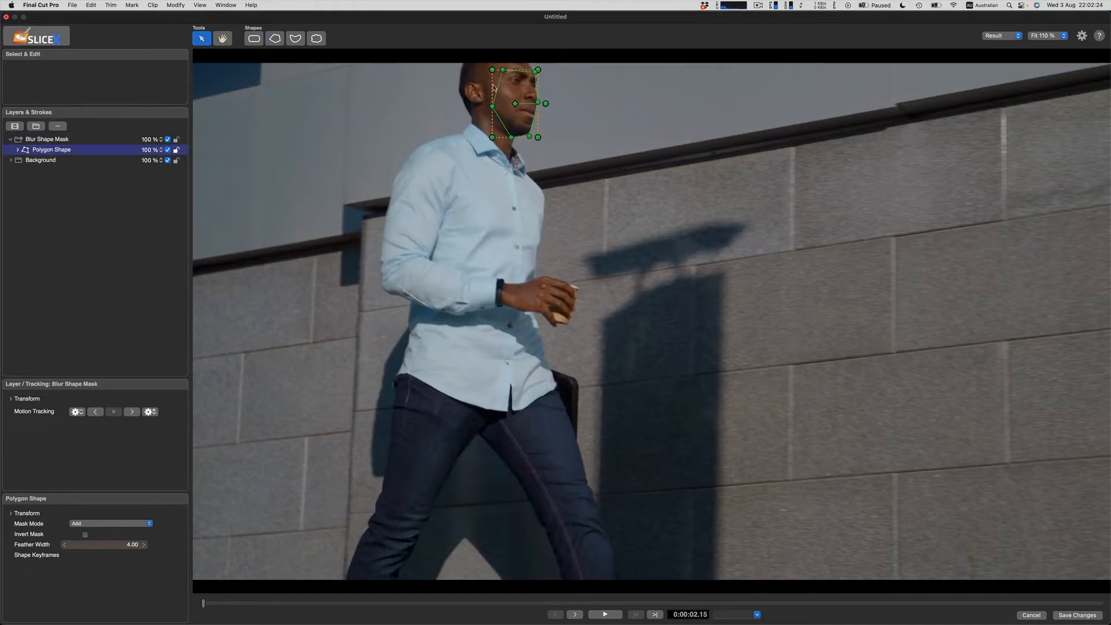
- Motion-track the Blur Shape Mask forward from the first frame and stop the tracking once the pillar hides the man's face
left_click(131, 412)
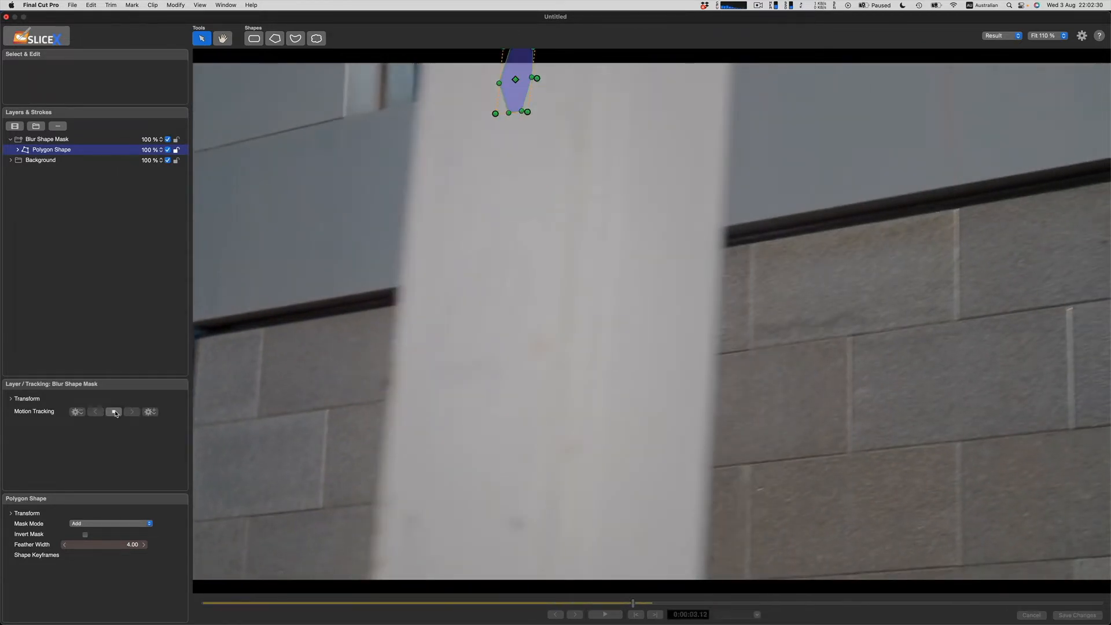
left_click(115, 412)
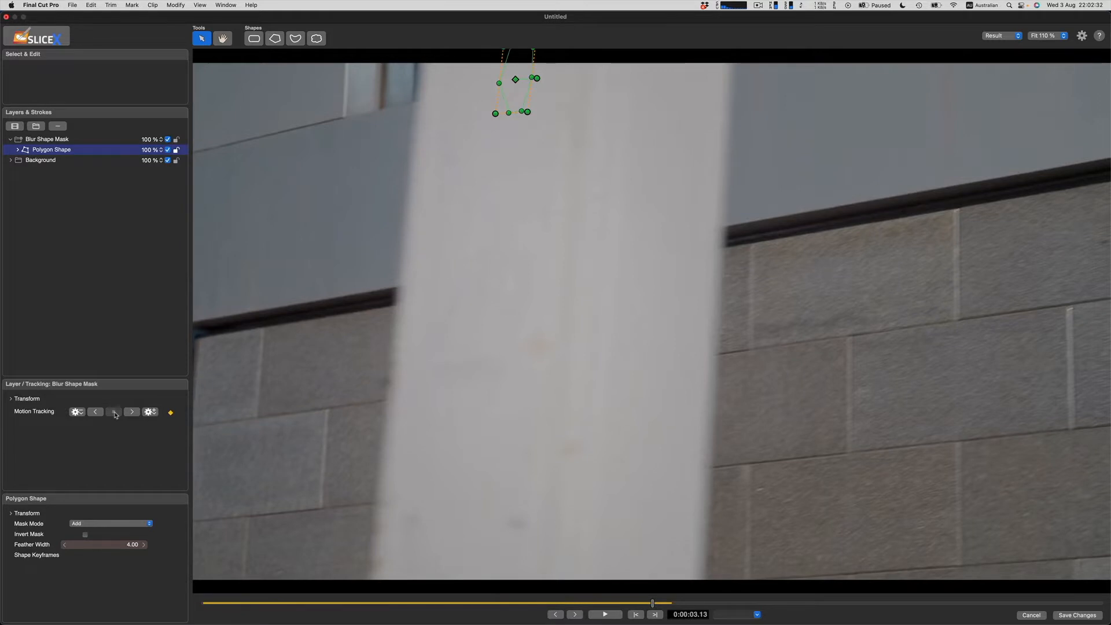
- Examine the tracked polygon frame by frame while the pillar passes in front of the face
key("Left")
key("Left")
key("Left")
key("Left")
key("Left")
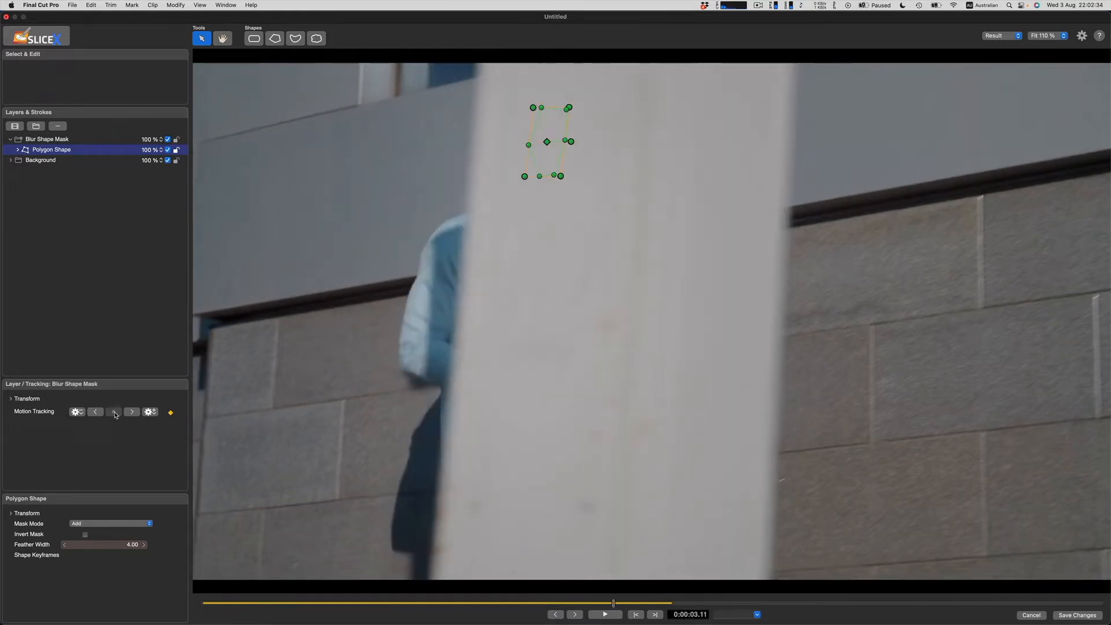
key("Right")
key("Right")
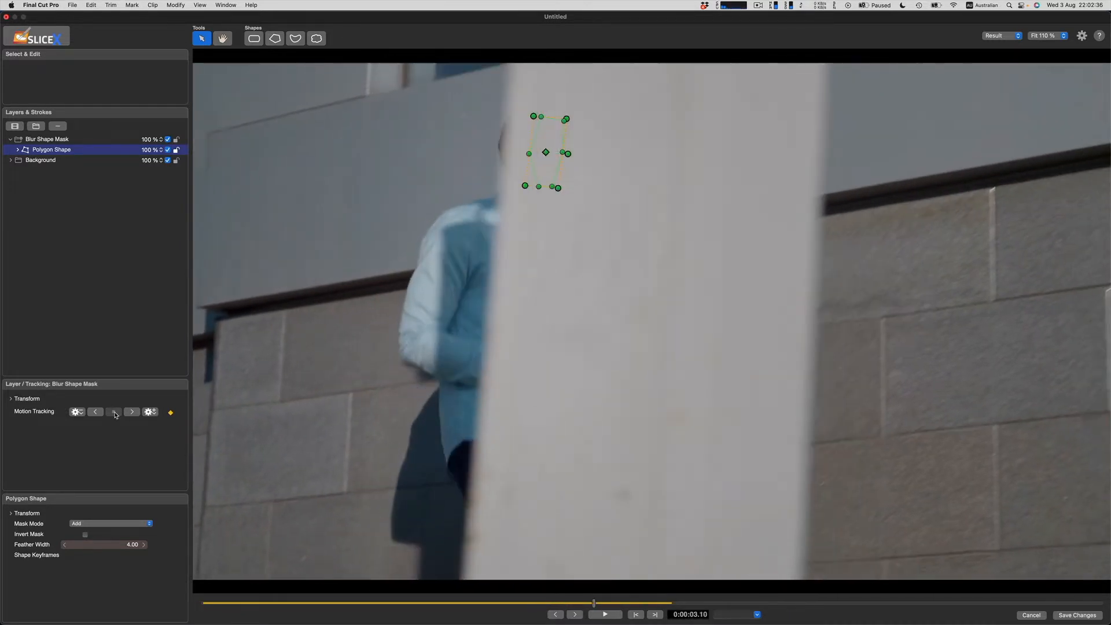
key("Right")
key("Right")
key("Right")
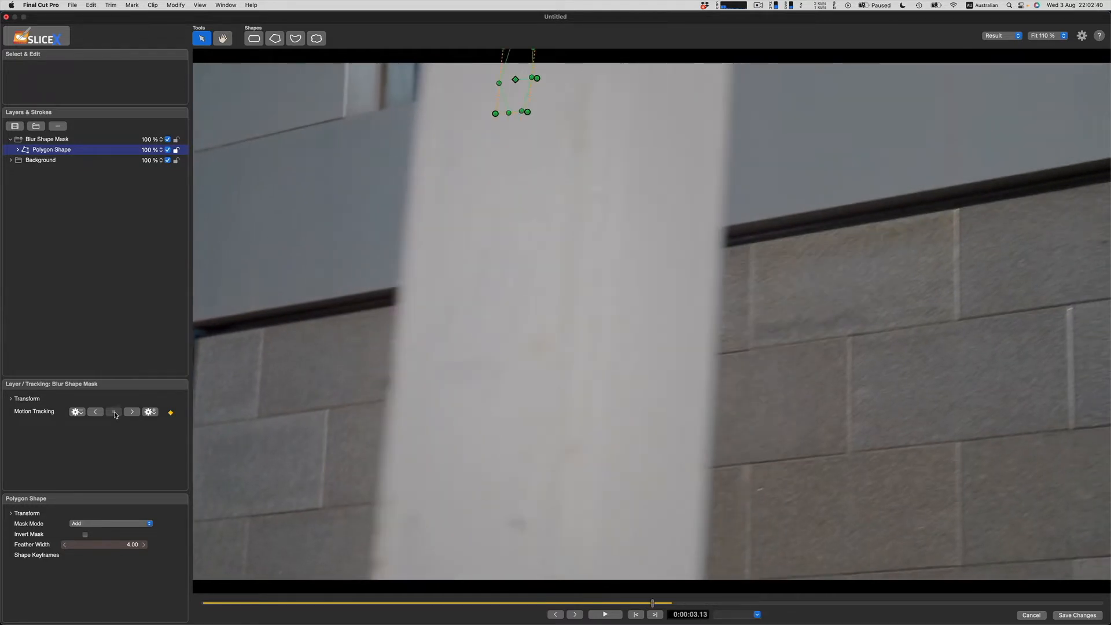
key("Left")
key("Left")
key("Left")
key("Left")
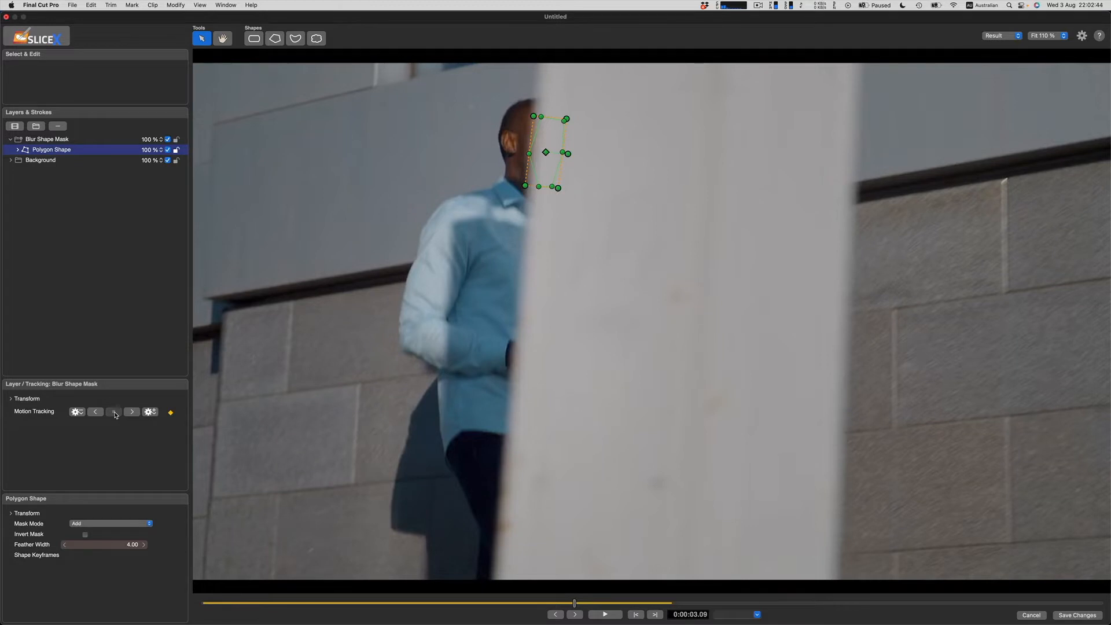
- Find the last frame with the face fully in view, 0:00:03.07, and delete the track data forward from there
key("Right")
key("Right")
key("Left")
key("Left")
key("Left")
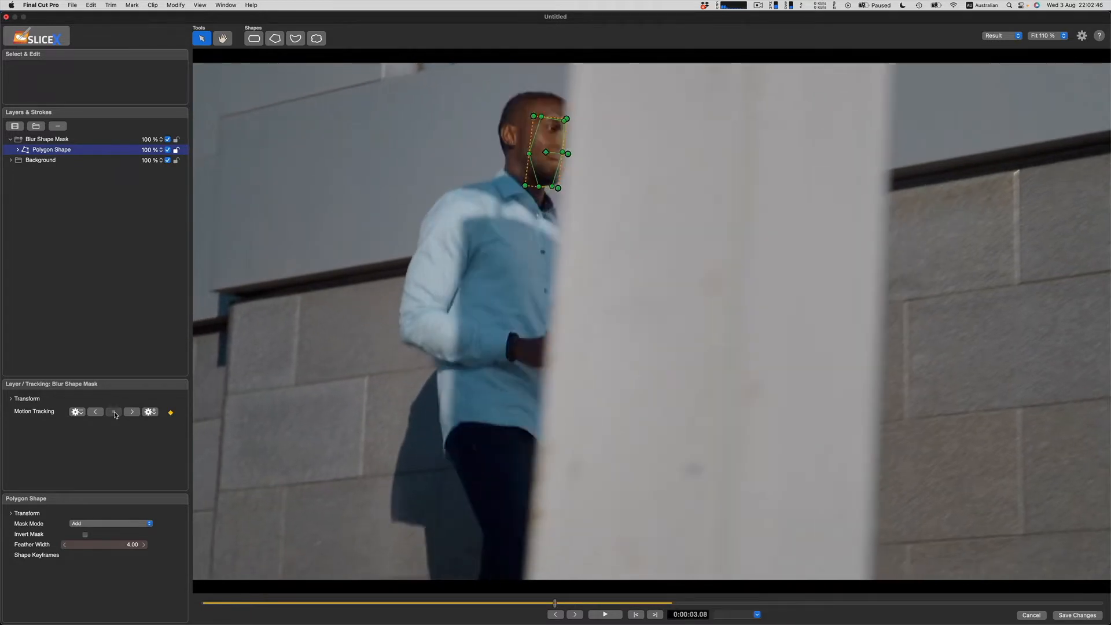
key("Left")
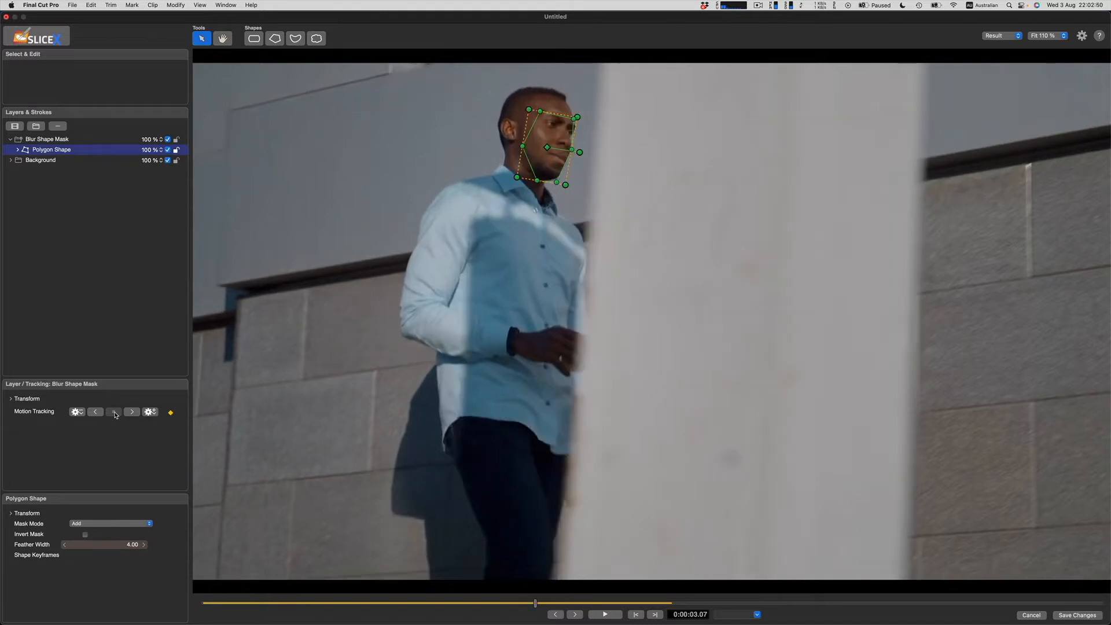
left_click(149, 411)
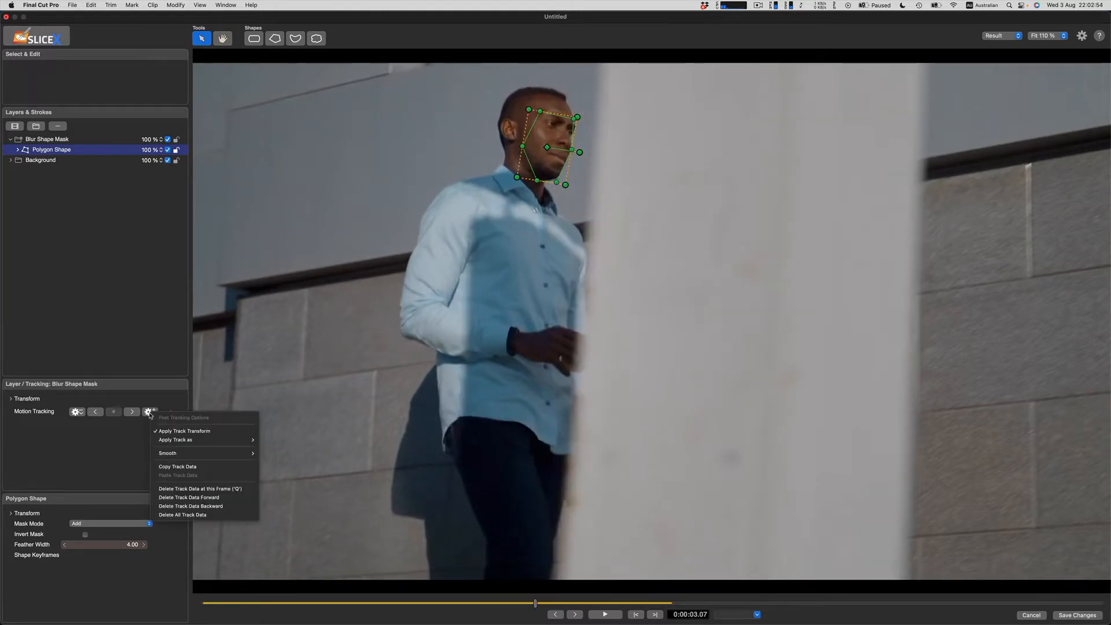
left_click(191, 498)
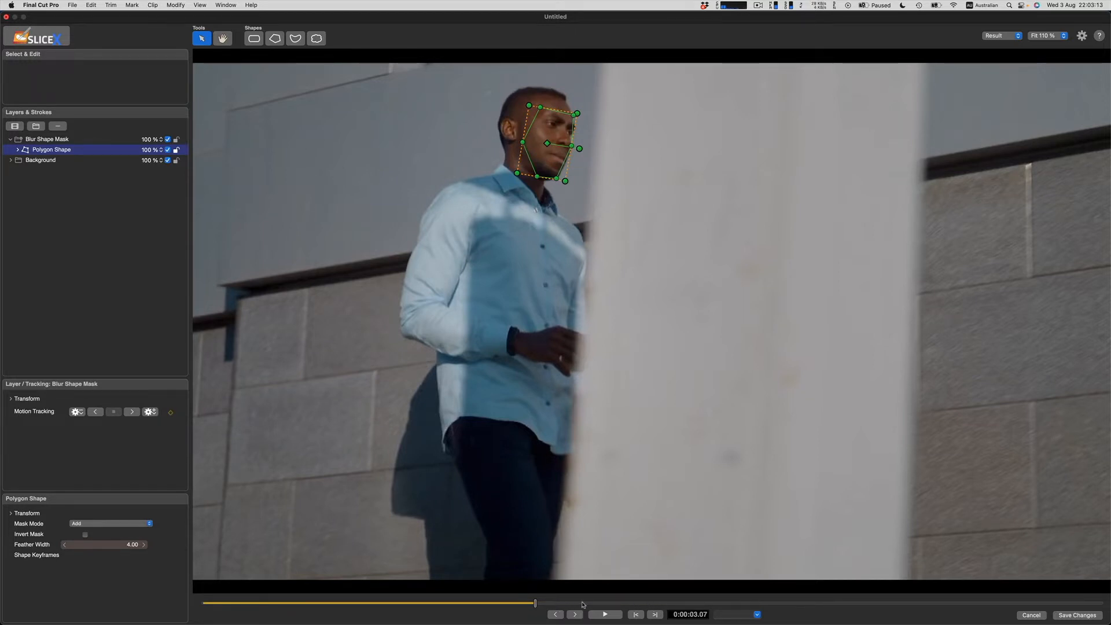
- Examine the polygon on the untracked frames after 0:00:03.07 and return to that frame
key("Right")
key("Right")
key("Right")
key("Right")
key("Right")
key("Right")
key("Right")
key("Right")
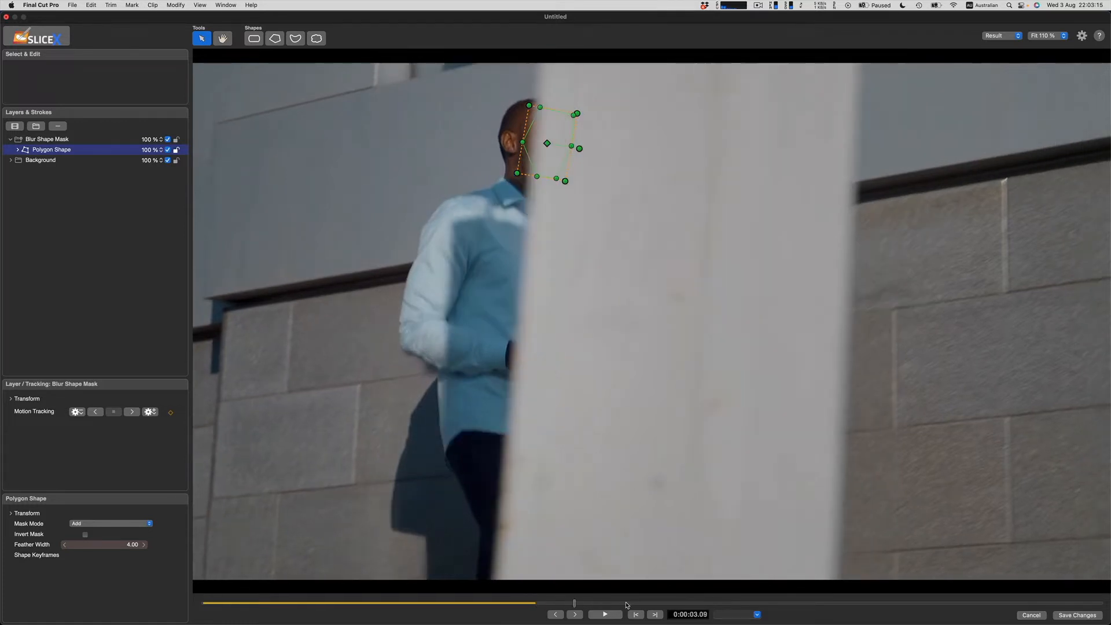
key("Left")
key("Left")
key("Left")
key("Left")
key("Left")
key("Left")
key("Left")
key("Left")
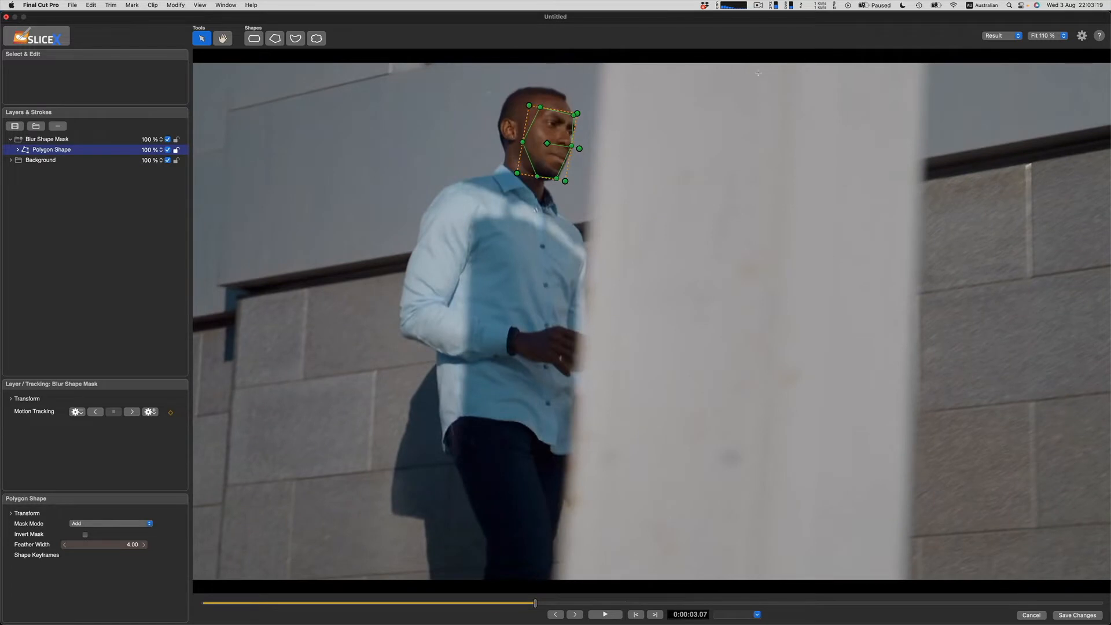
- Compare the motion tracking marker on frames inside and beyond the tracked range, from 0:00:03.06 to 0:00:03.10
left_click(761, 4)
key("Left")
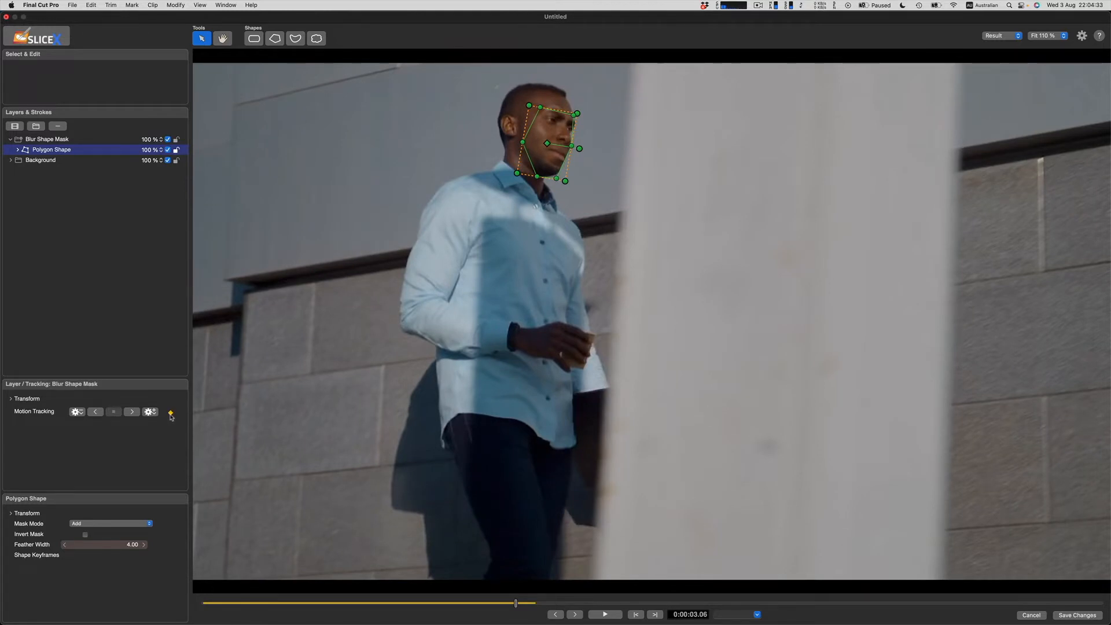
key("Right")
key("Right")
key("Right")
key("Right")
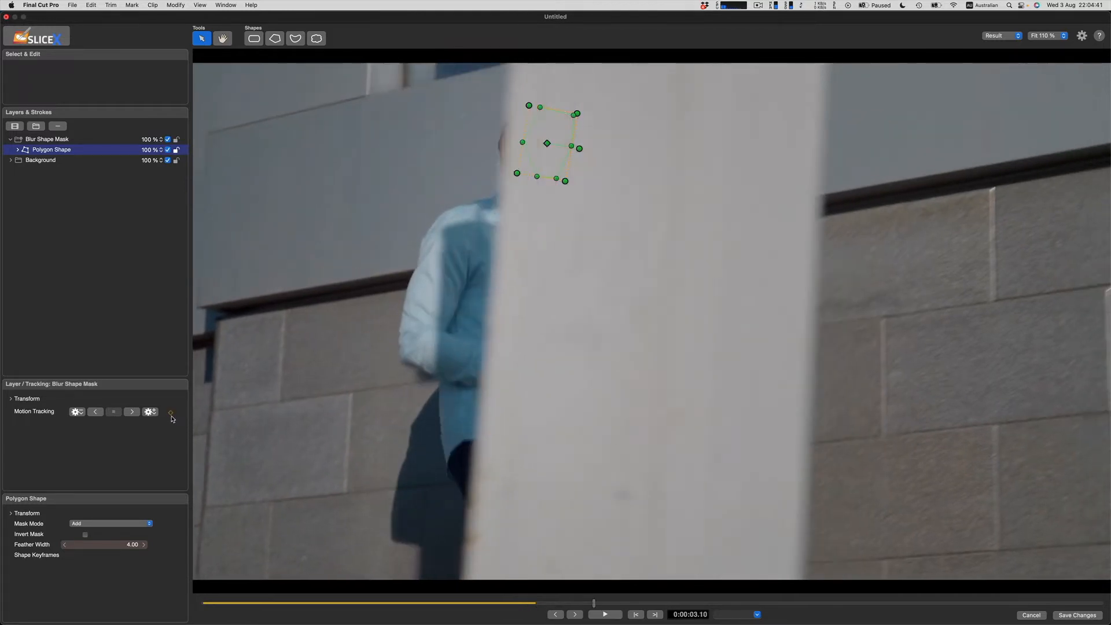
- Add a shape keyframe to the polygon at 0:00:03.07 and adjust its lower points near the chin
key("Left")
key("Left")
key("Left")
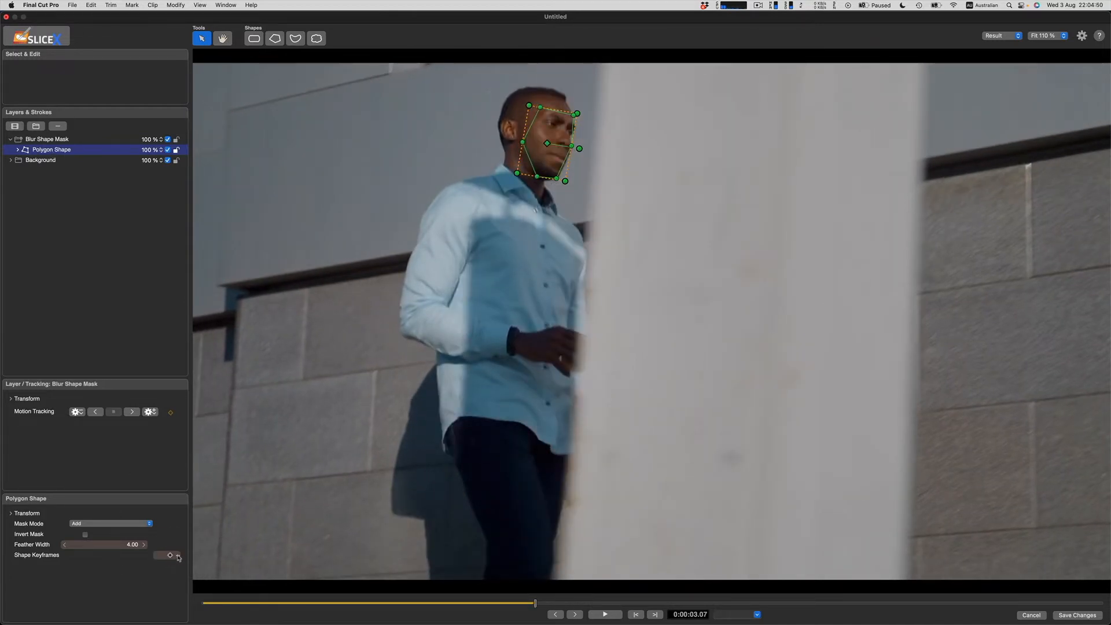
left_click(178, 556)
left_click(192, 560)
left_click_drag(537, 176, 558, 180)
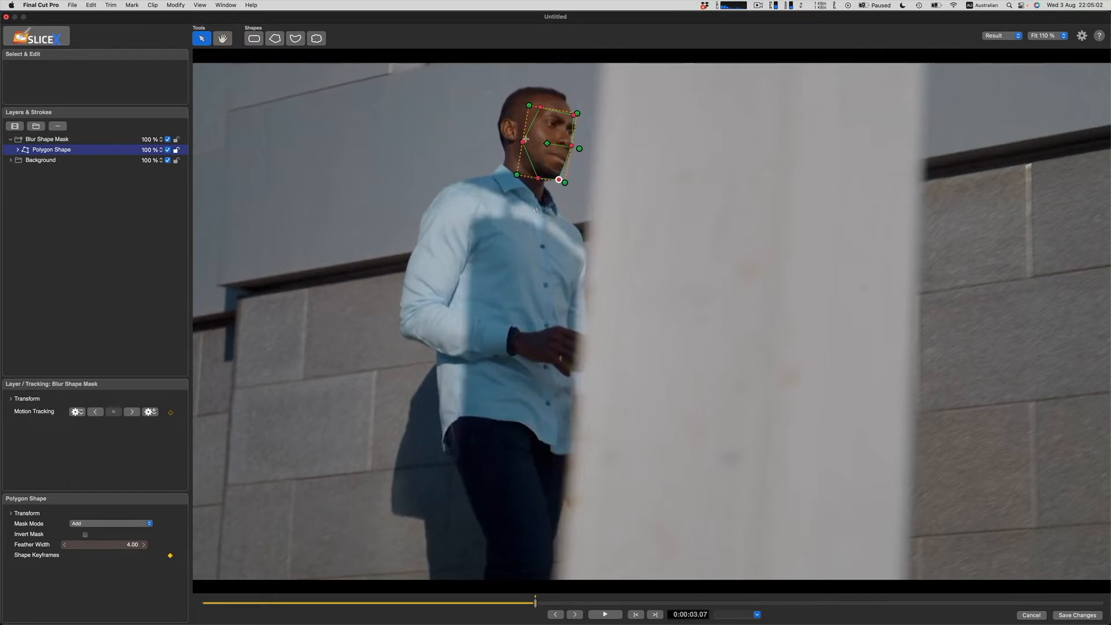
left_click(170, 556)
- Go to 0:00:03.20, where the face reappears, and move the polygon's points individually onto the face
left_click_drag(535, 603, 799, 614)
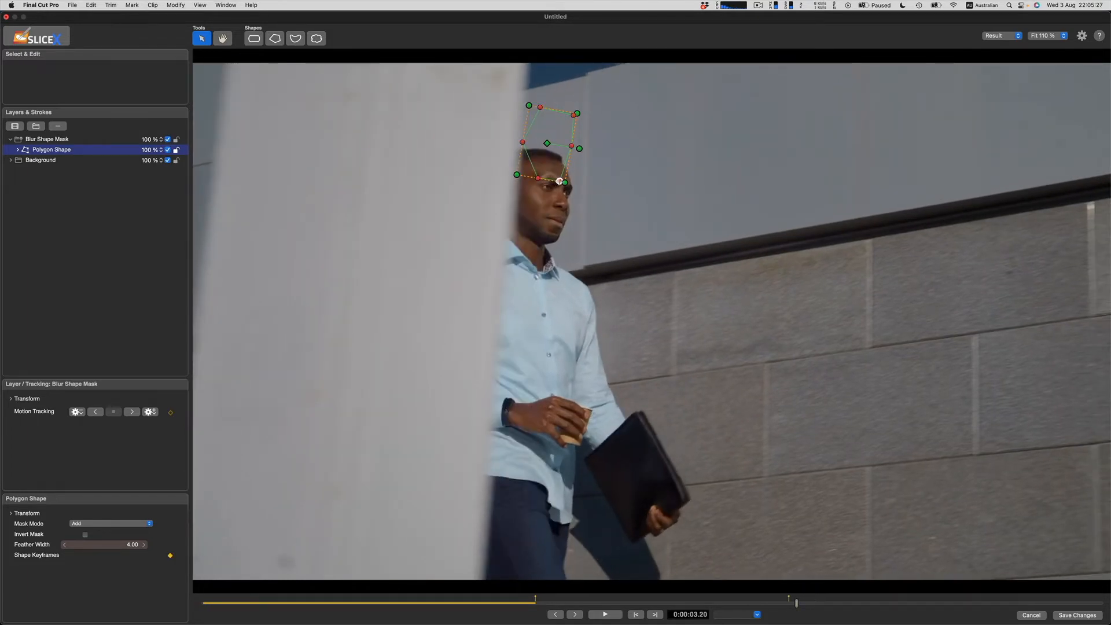
left_click_drag(558, 180, 534, 238)
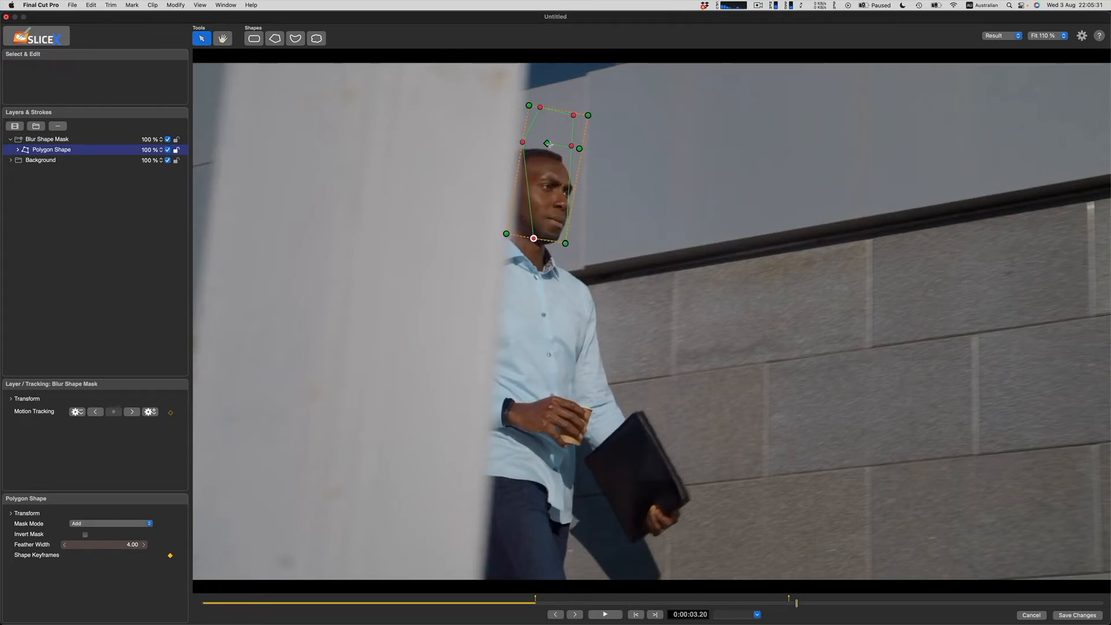
left_click_drag(547, 143, 530, 195)
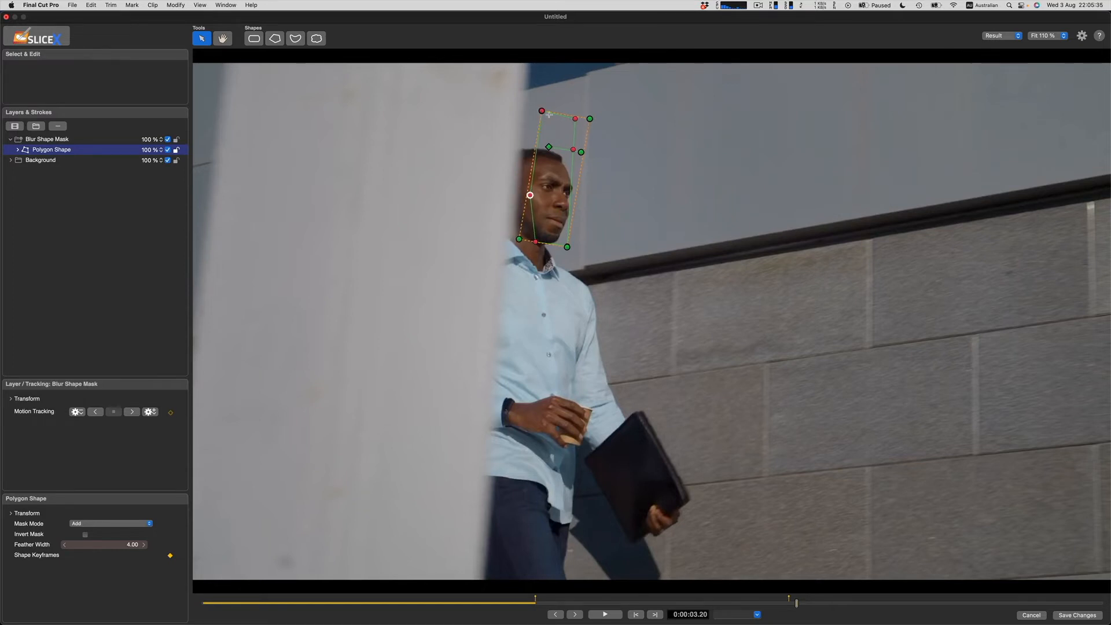
left_click_drag(542, 109, 538, 159)
left_click_drag(574, 118, 570, 165)
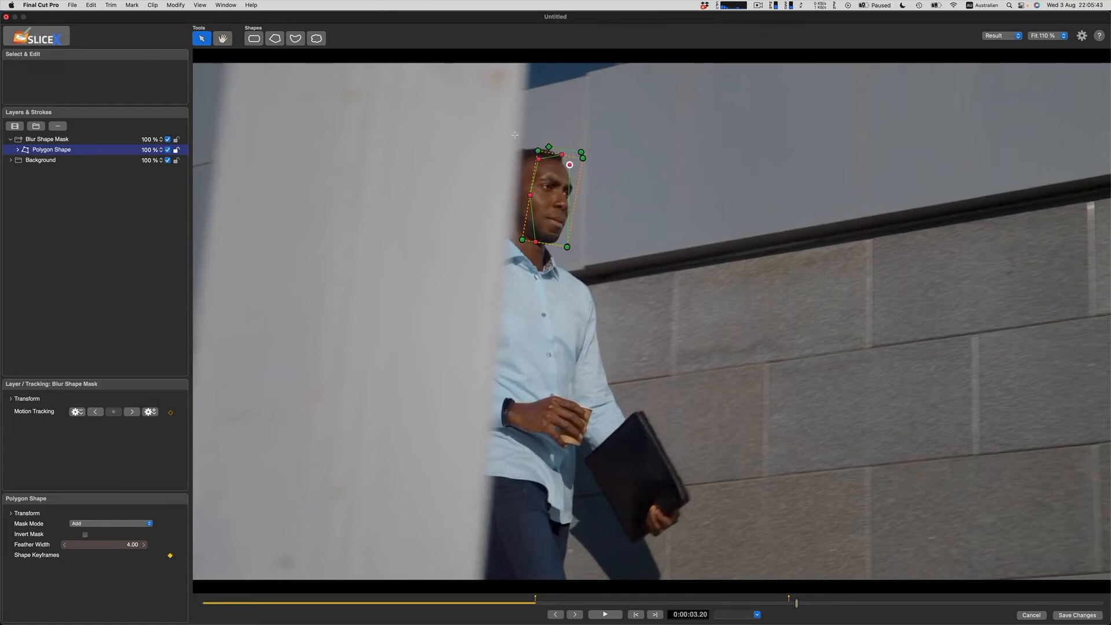
- Nudge the polygon's upper points down to the forehead and fine-tune its outline around the reappeared face
left_click_drag(515, 135, 580, 175)
key("Down")
key("Down")
key("Down")
key("Down")
key("Down")
key("Down")
key("Down")
left_click_drag(568, 247, 565, 245)
left_click_drag(570, 169, 572, 171)
- Track the mask forward from the frame where the face reappears to the end of the clip and review the track
mouse_move(788, 604)
left_mouse_down()
mouse_move(431, 583)
mouse_move(793, 591)
left_mouse_up()
left_click(131, 412)
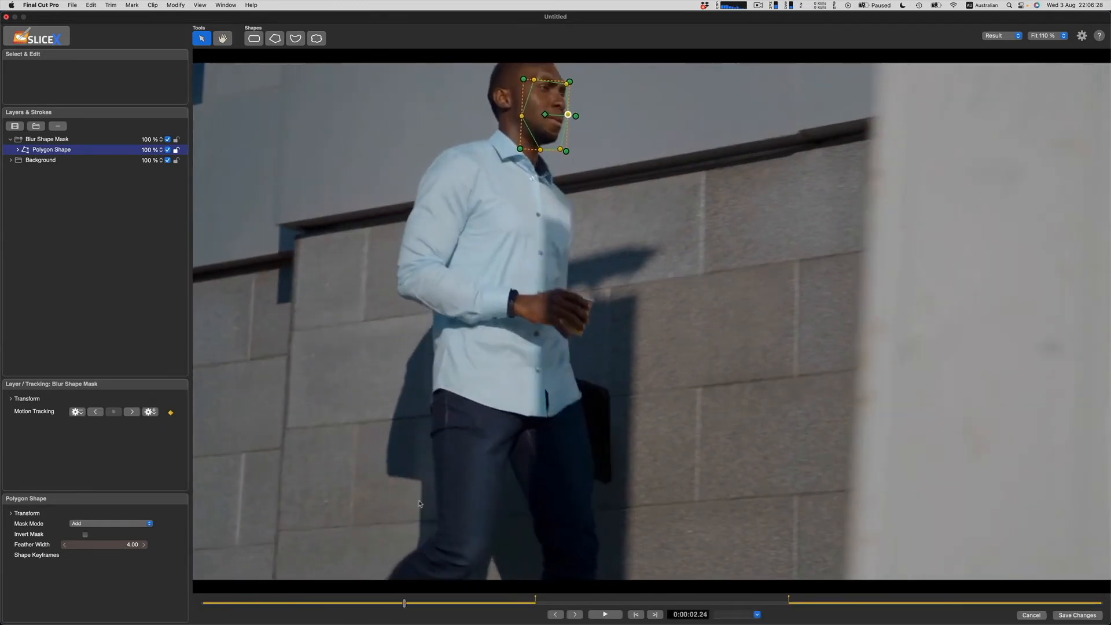
left_click_drag(420, 504, 916, 558)
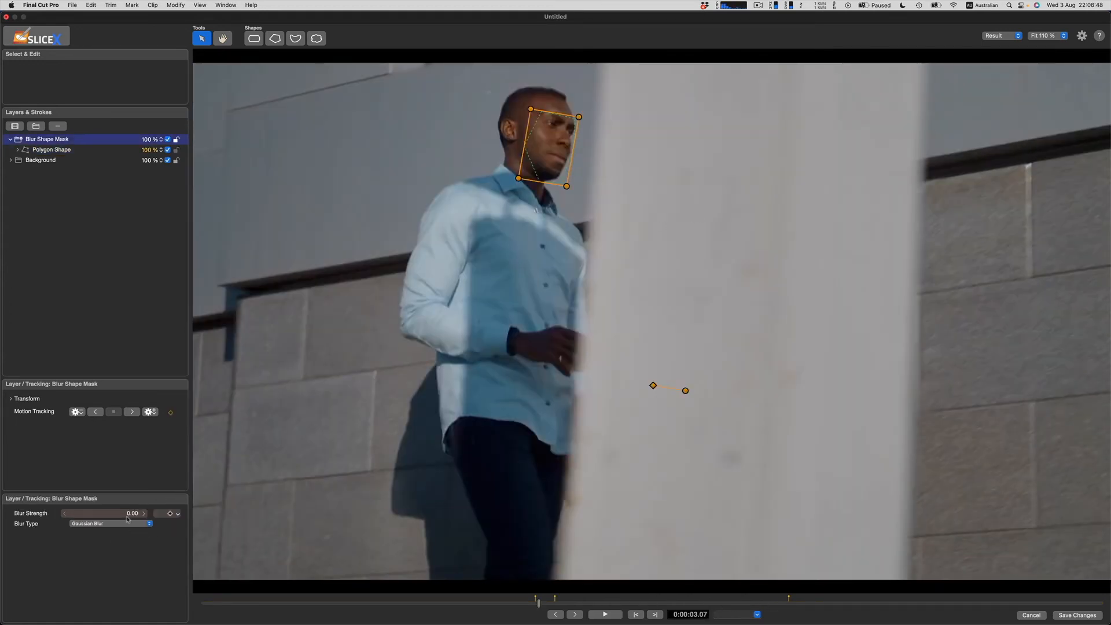
- Set the blur strength of the Blur Shape Mask to 42.45 and check the blur as the pillar covers the face
left_click_drag(142, 513, 224, 508)
key("Right")
key("Right")
key("Right")
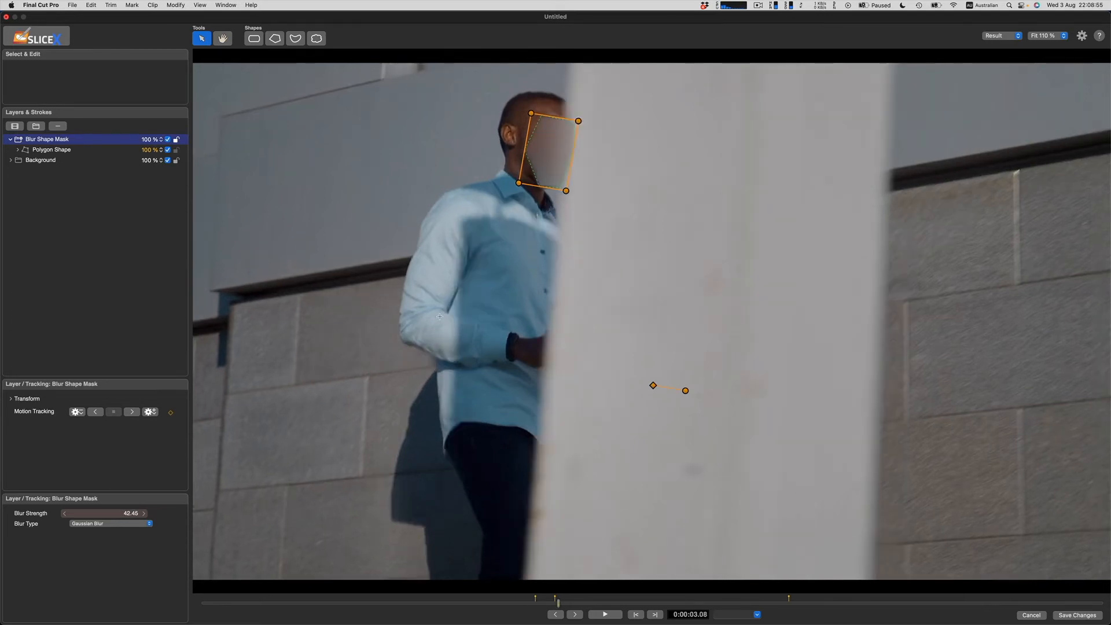
key("Left")
key("Left")
key("Left")
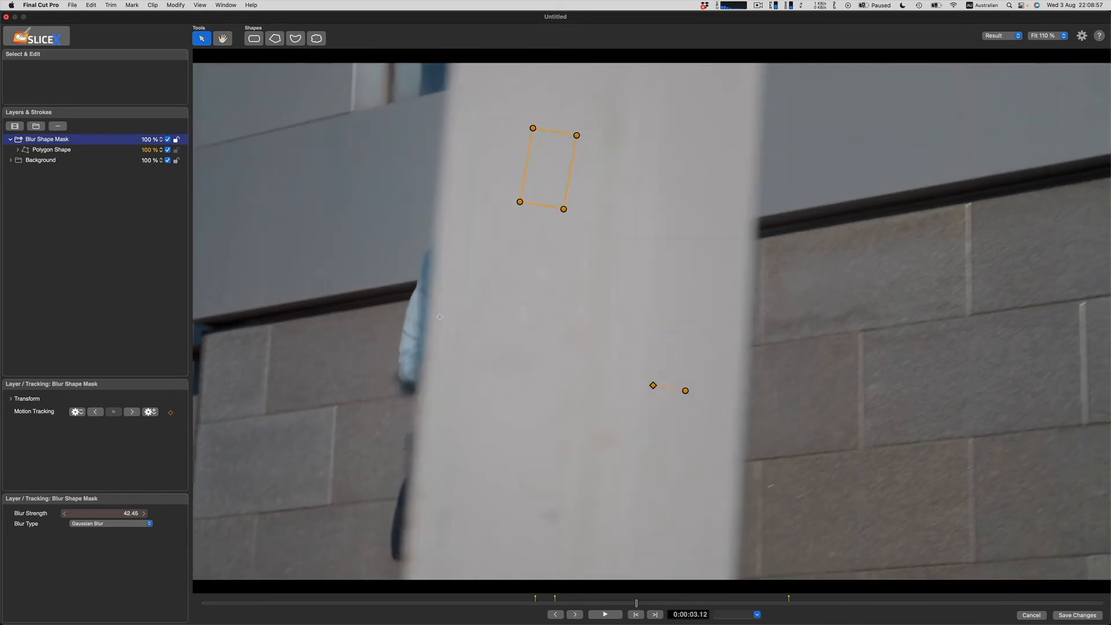
- Inspect the opacity keyframe controls of the Polygon Shape at 0:00:03.07
left_click(51, 151)
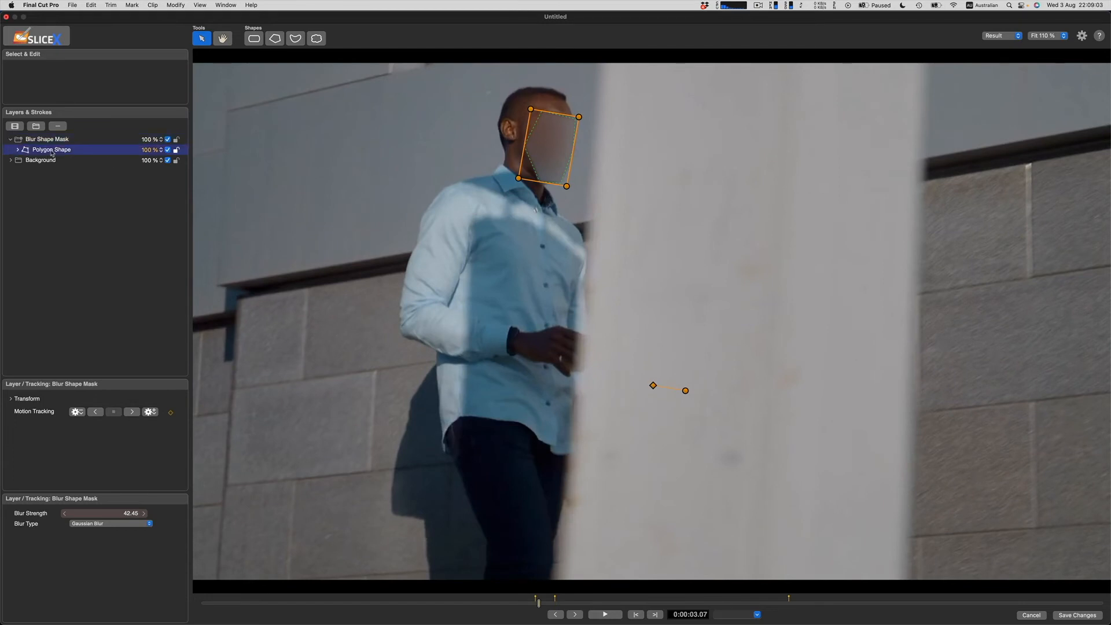
left_click(151, 151)
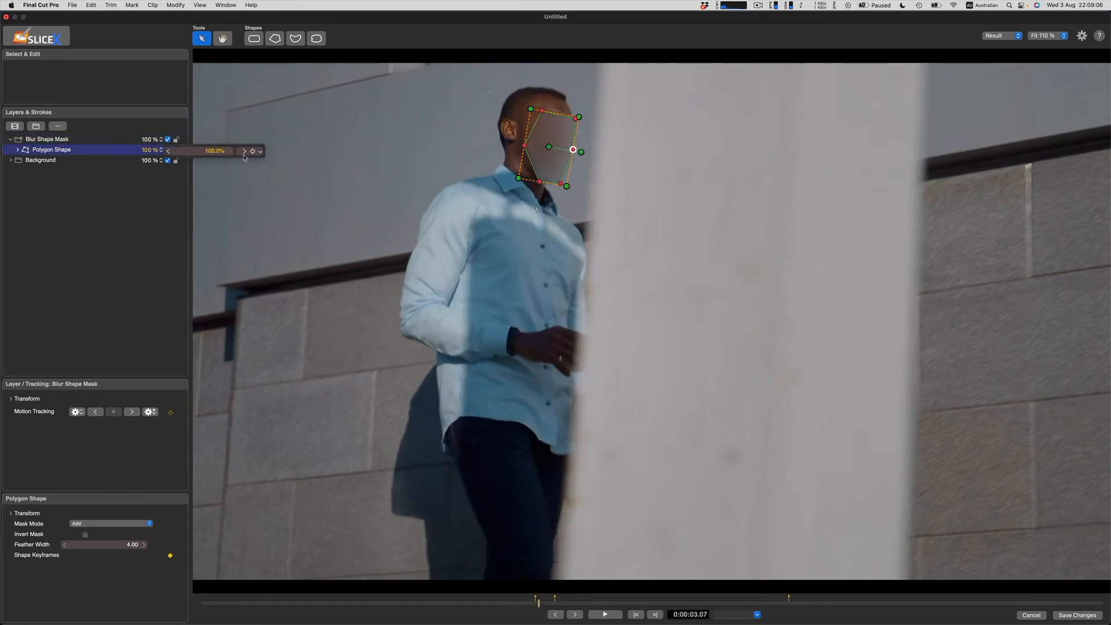
left_click(138, 228)
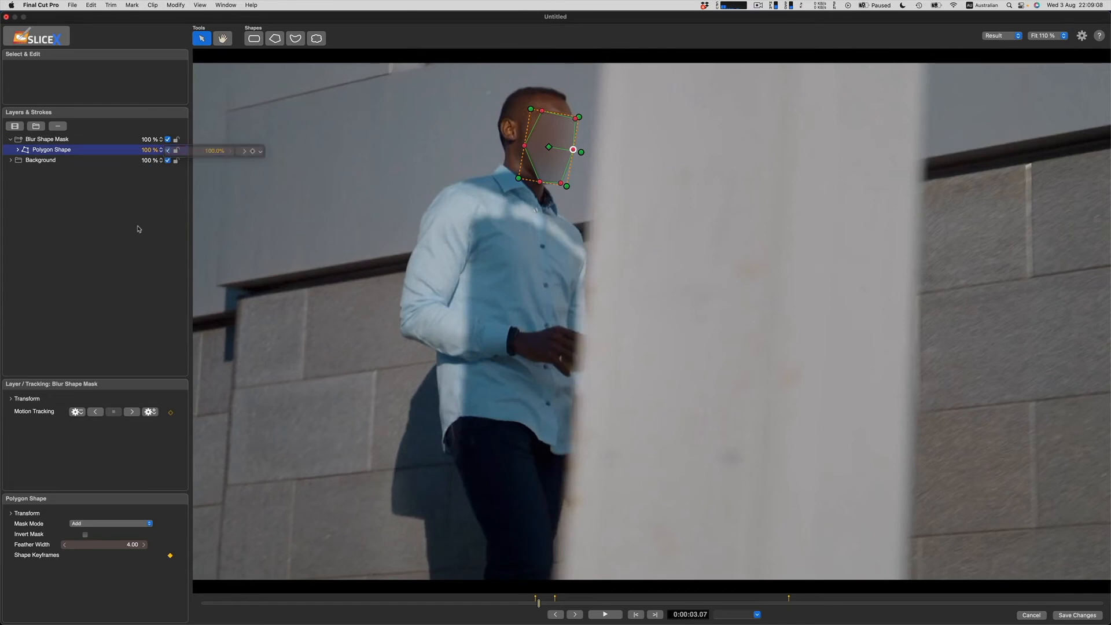
- Set the Polygon Shape's opacity to 0% at 0:00:03.09, where the pillar covers the face
key("Right")
key("Right")
key("Left")
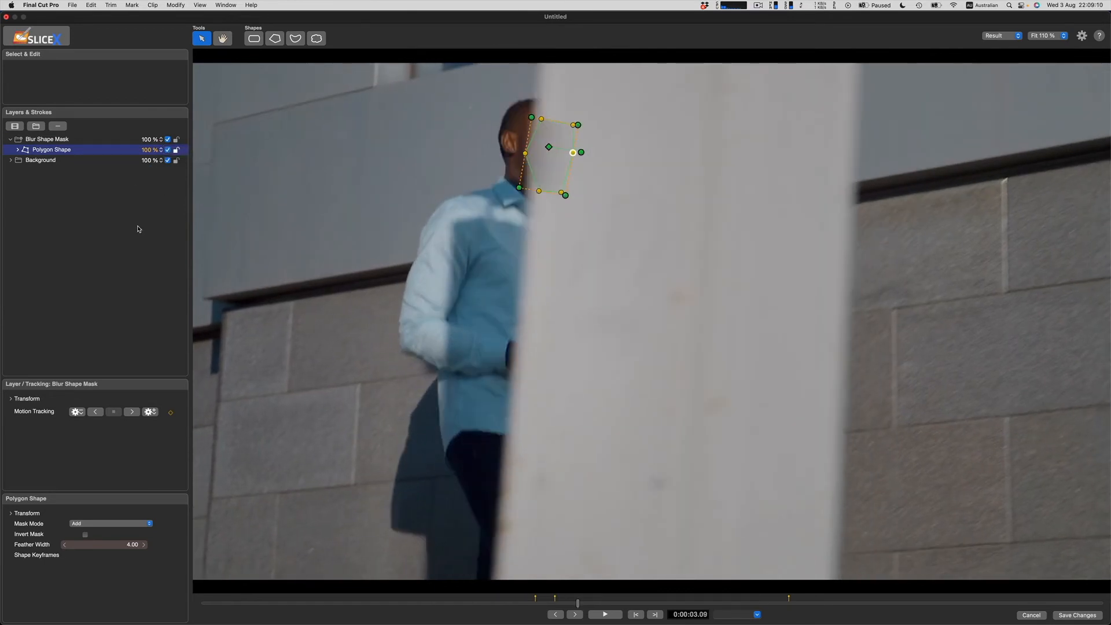
left_click(151, 152)
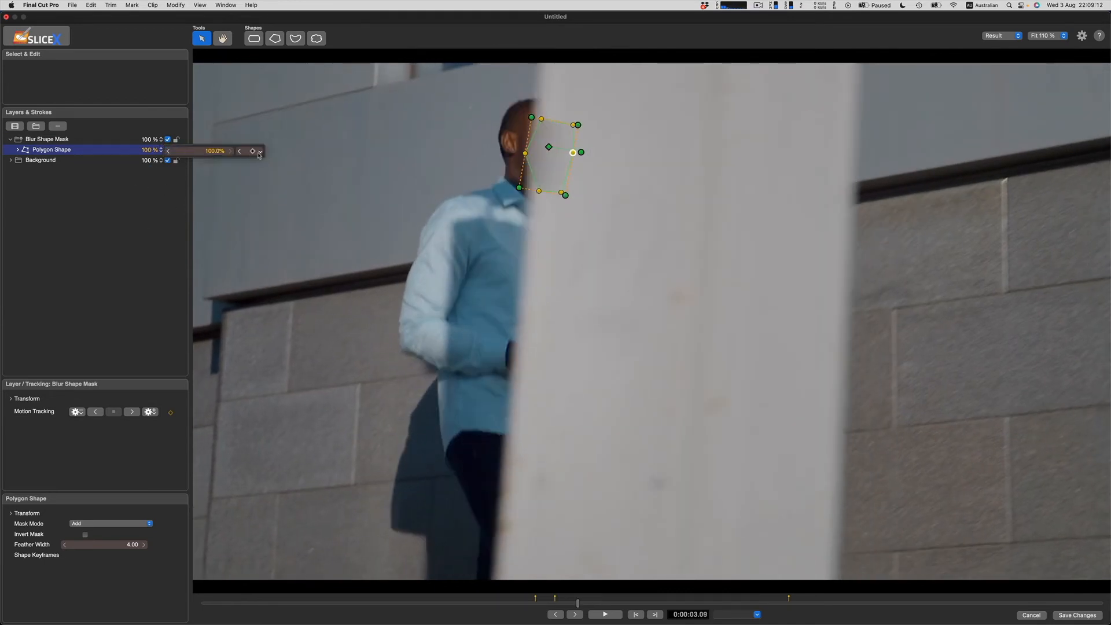
left_click_drag(214, 153, 198, 153)
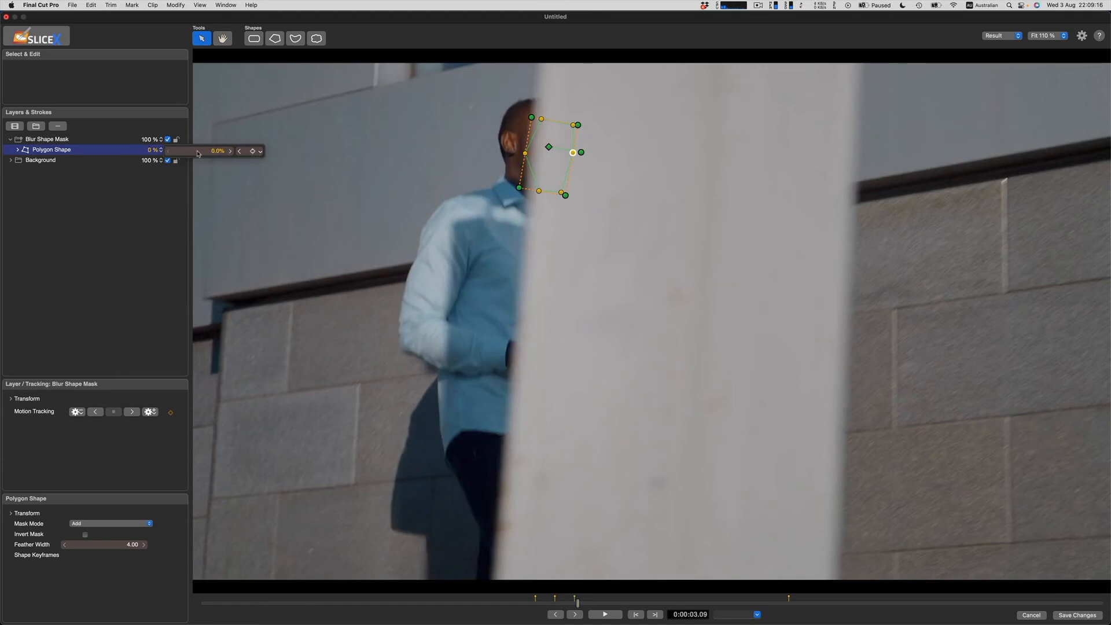
left_click(156, 213)
- Add a 0% opacity keyframe to the Polygon Shape at 0:00:03.18, just before the face reappears
key("Right")
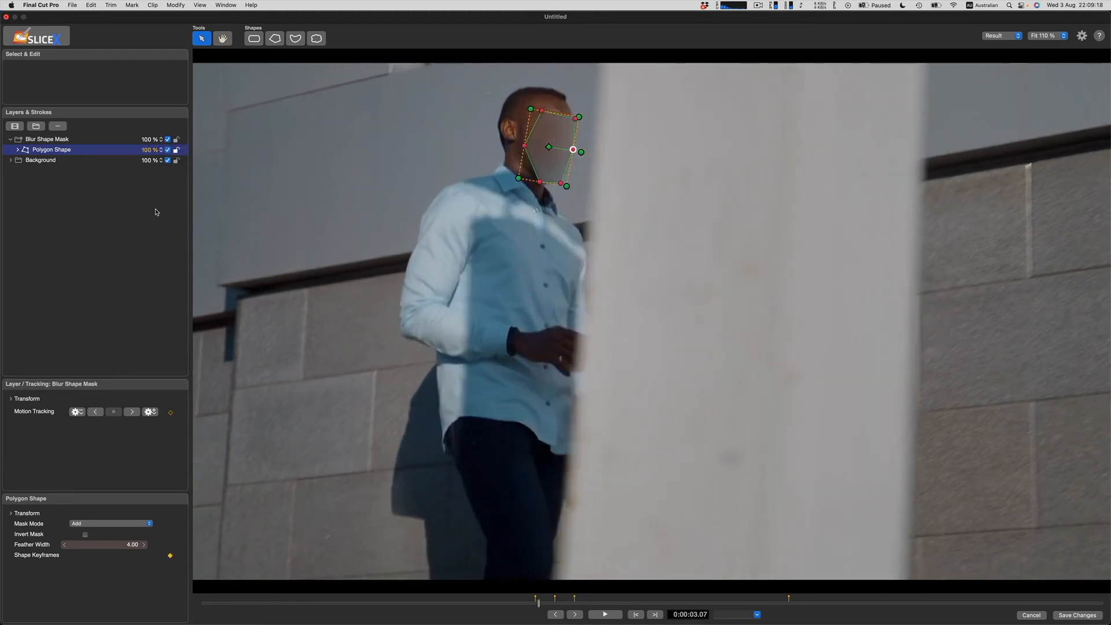
key("Right")
key("Right")
key("Right")
key("Right")
key("Right")
key("Right")
key("Right")
key("Right")
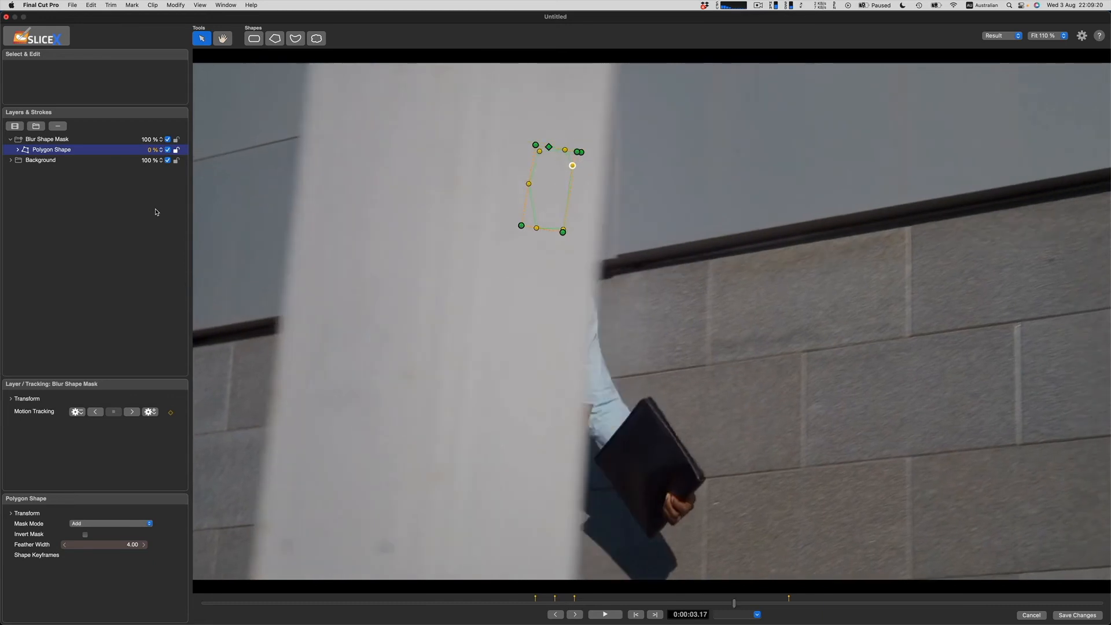
left_click(153, 151)
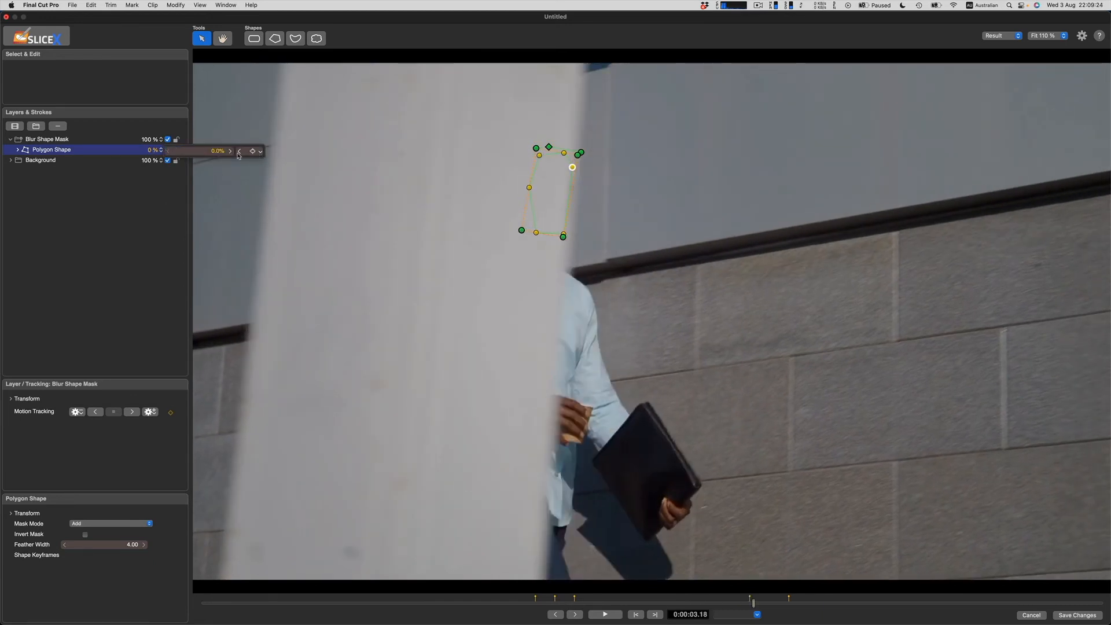
left_click(152, 210)
- Set the Polygon Shape's opacity to 100% at 0:00:03.20, where the face emerges from behind the pillar
key("Right")
key("Right")
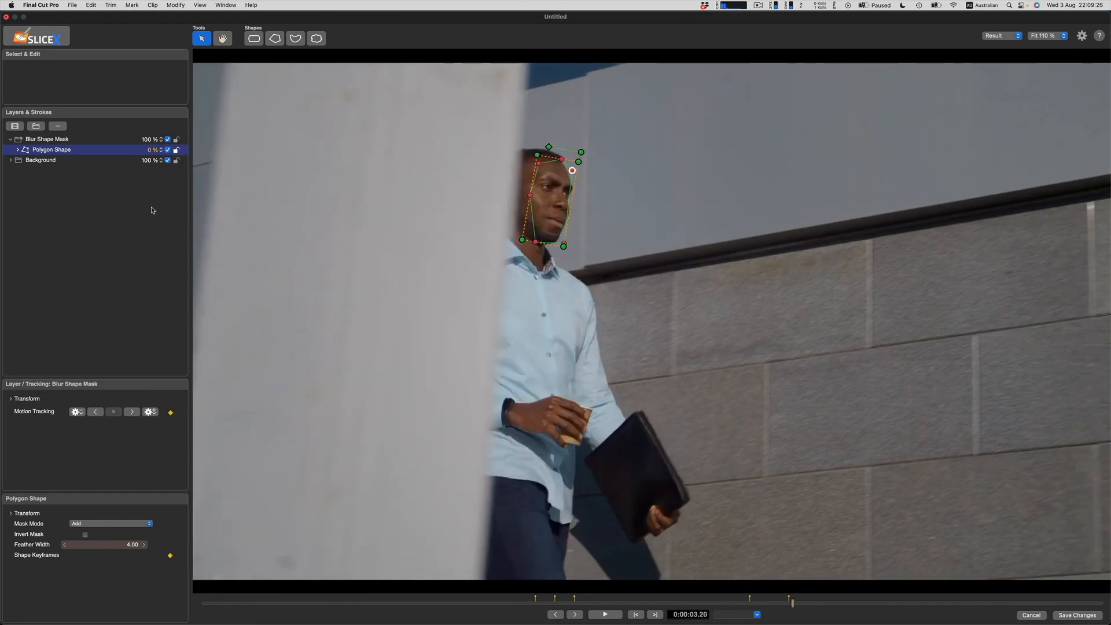
left_click(152, 151)
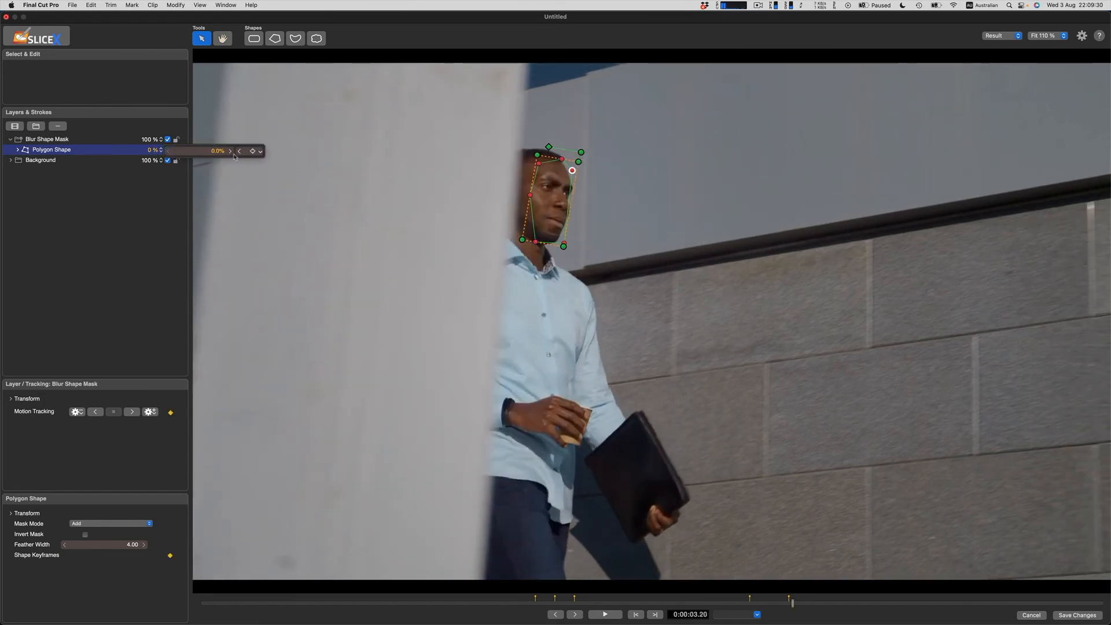
left_click_drag(220, 153, 252, 156)
left_click(140, 209)
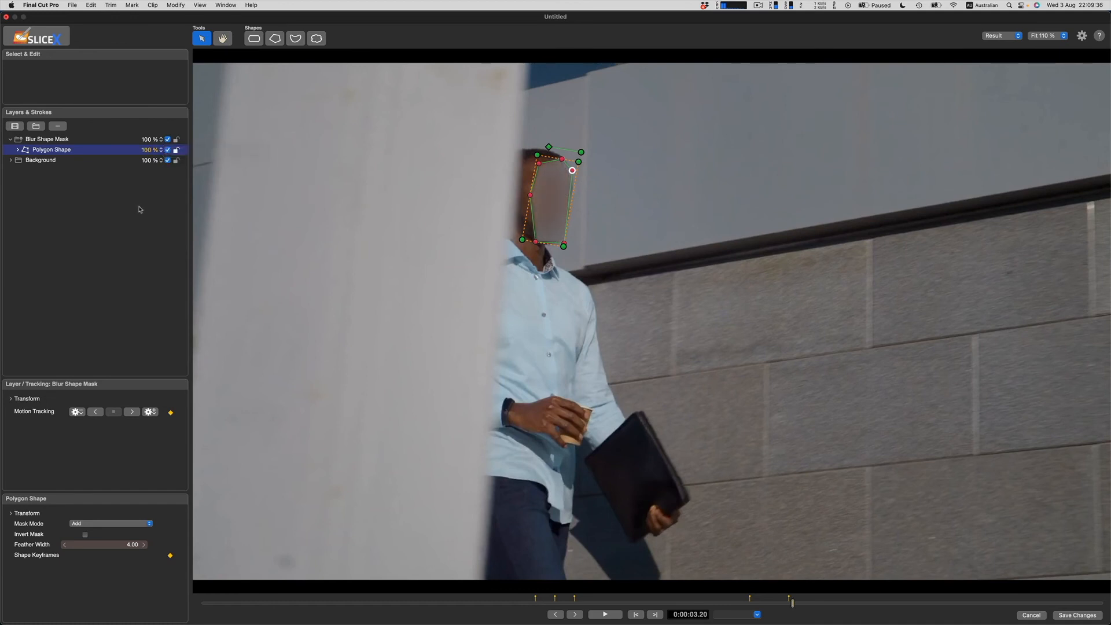
- Review the blur's opacity change backward through the pillar crossing and return to the early part of the clip
key("Left")
key("Left")
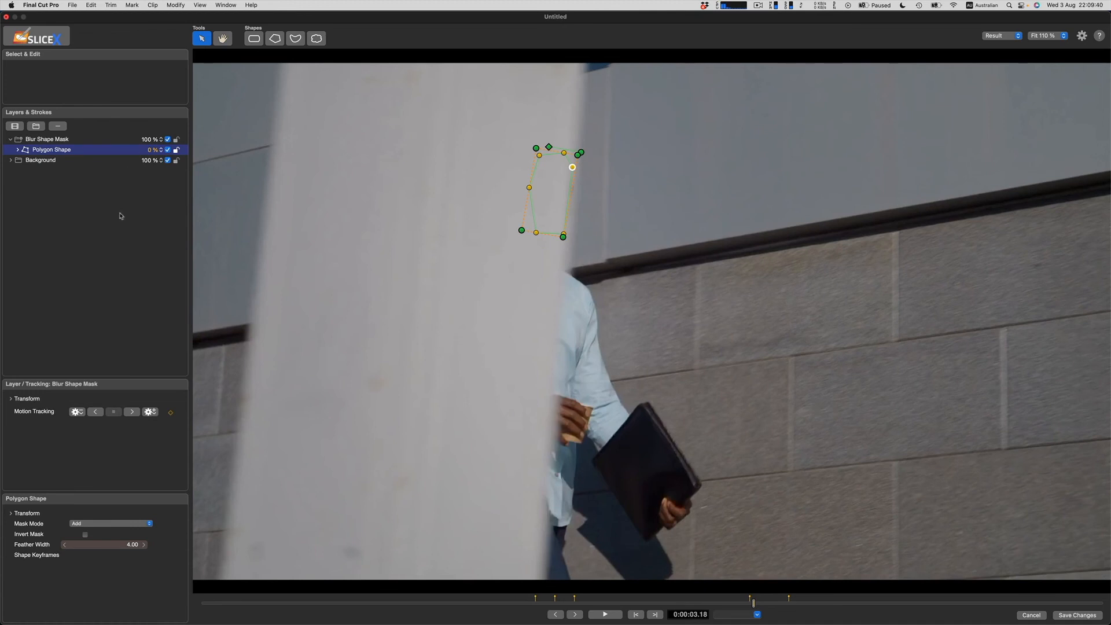
left_click_drag(753, 603, 617, 603)
key("Home")
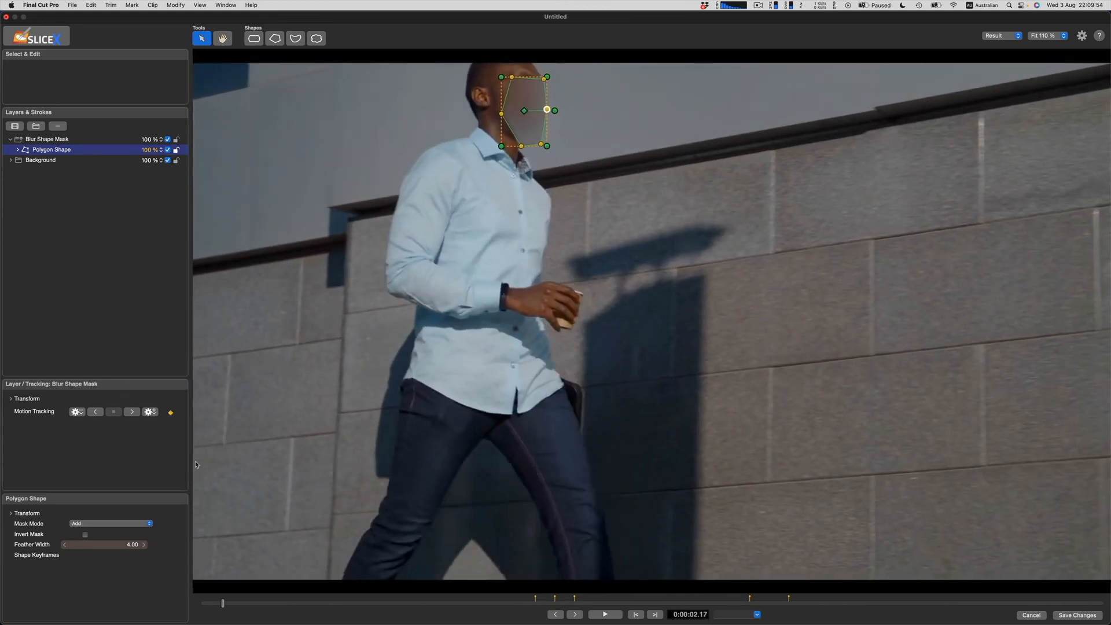